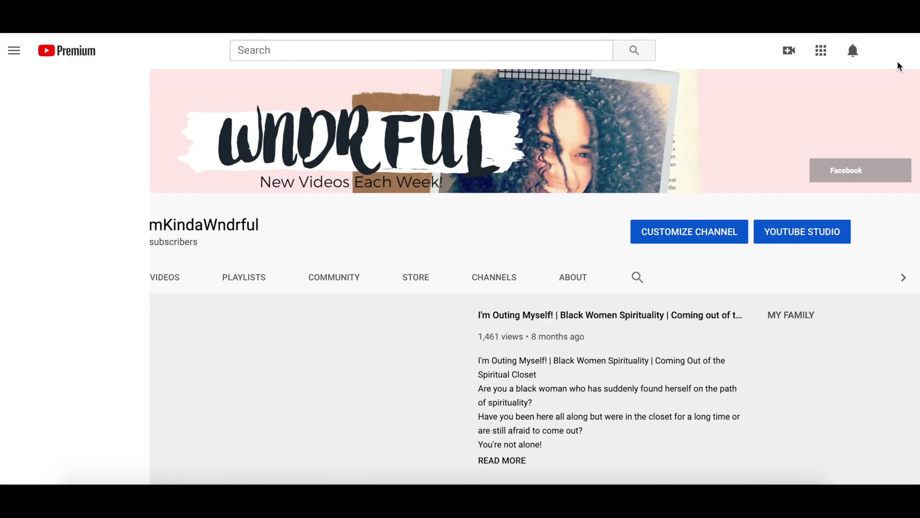
Switch YouTube to the Love Light Being channel and open its video creation options
left_click(894, 55)
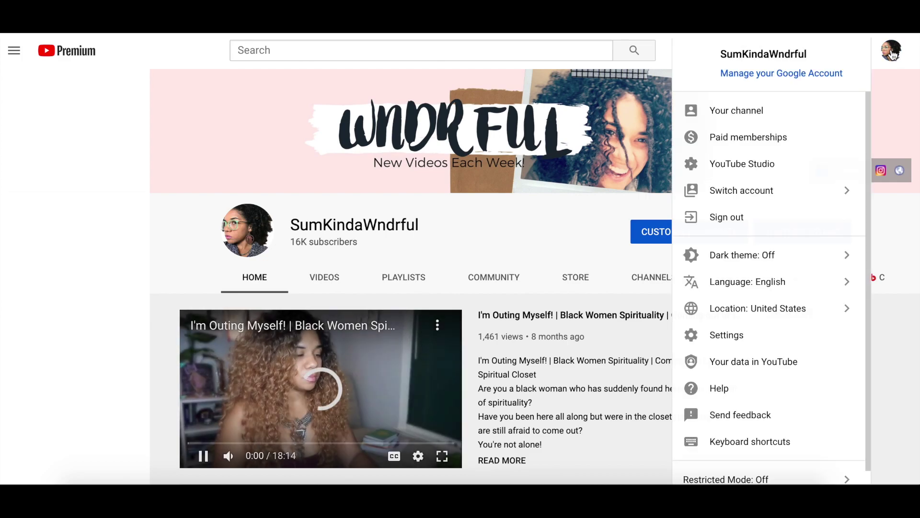
left_click(757, 192)
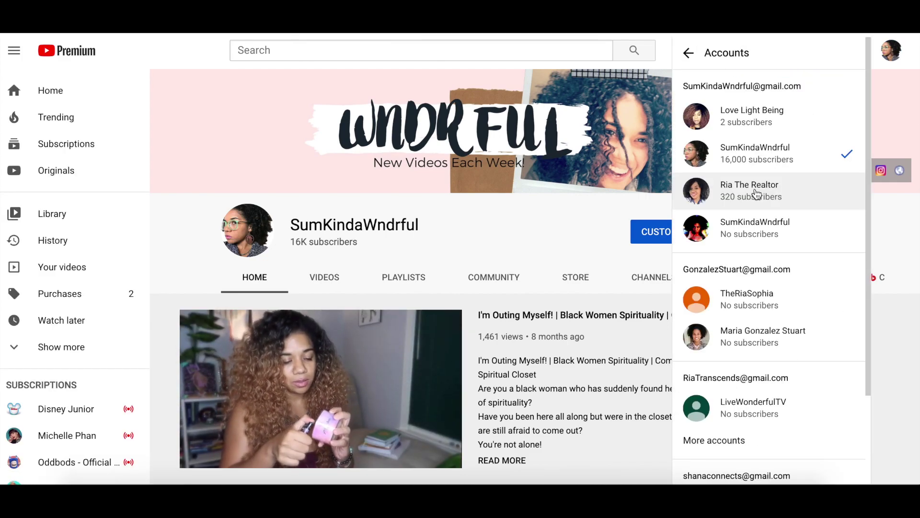
left_click(768, 122)
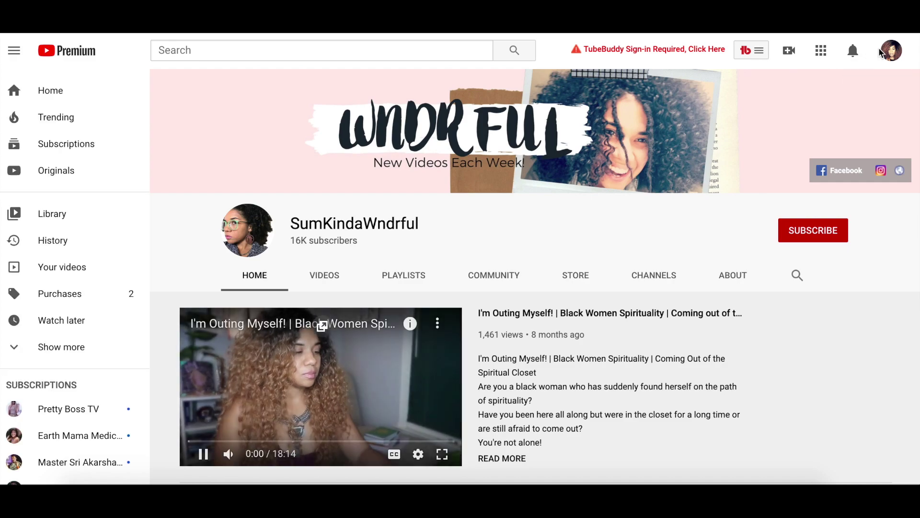
left_click(790, 52)
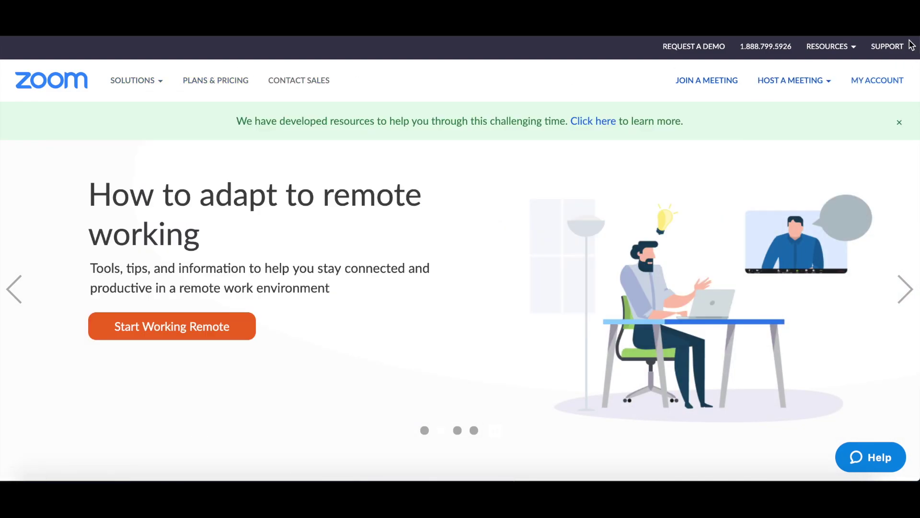
Open the Account Settings under Account Management in the Zoom web account
left_click(886, 83)
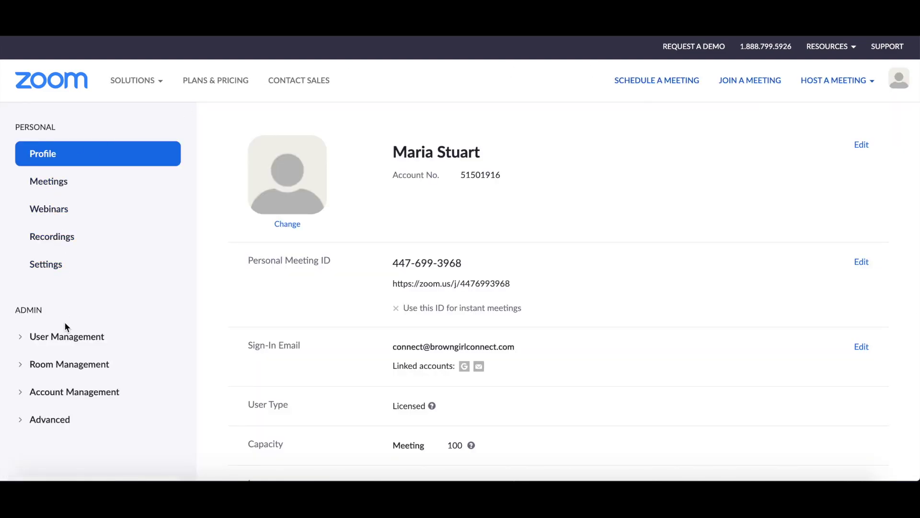
left_click(71, 397)
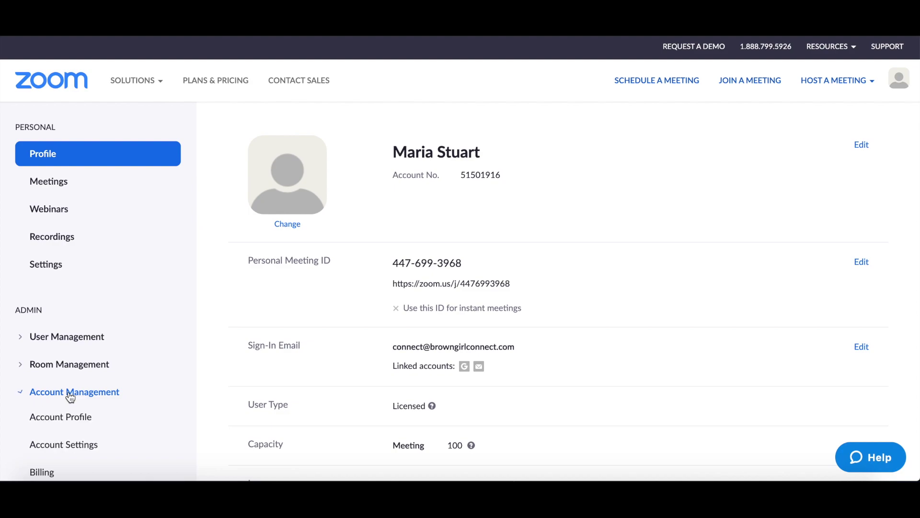
scroll(68, 397, "down", 4)
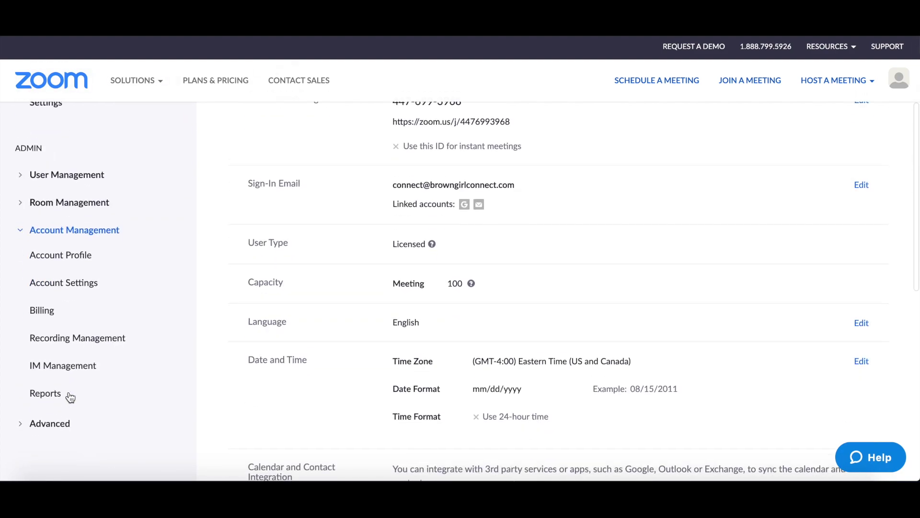
left_click(78, 275)
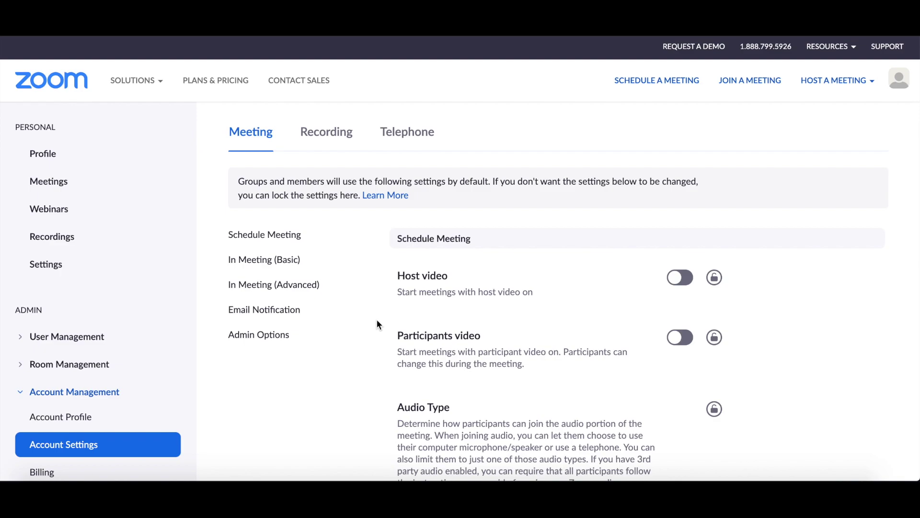
Turn on "Allow live streaming meetings" in the In Meeting (Advanced) settings for all groups and users
scroll(376, 319, "down", 15)
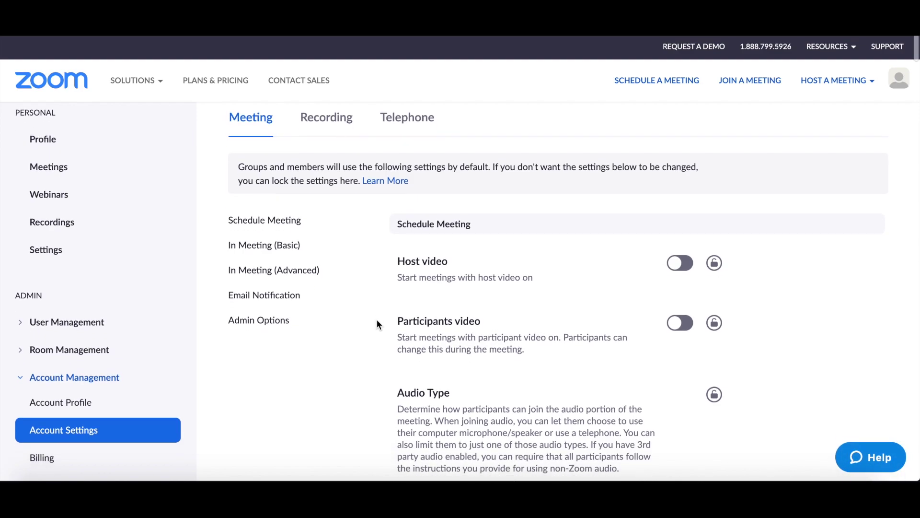
scroll(377, 321, "down", 10)
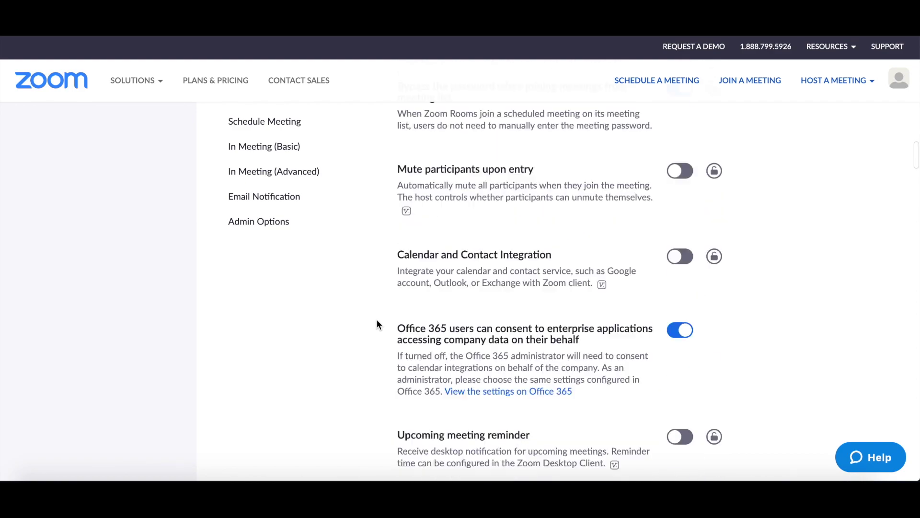
scroll(377, 325, "down", 12)
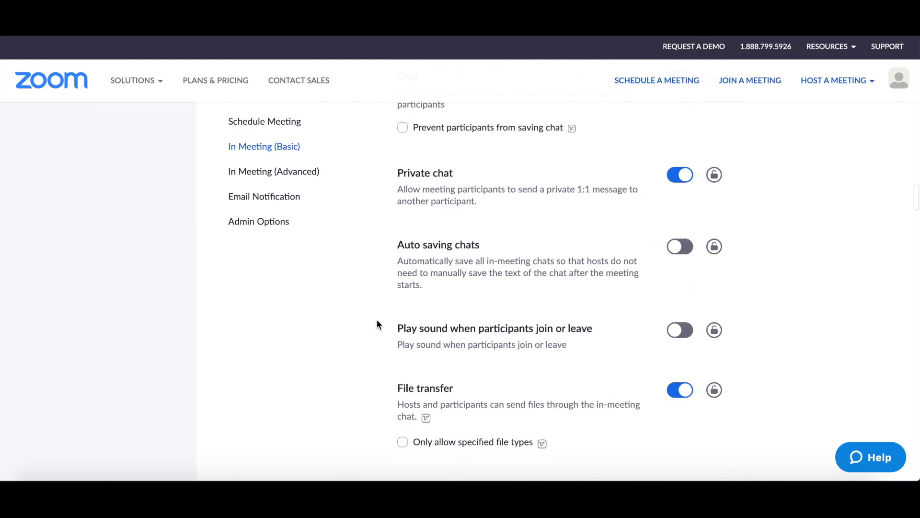
scroll(377, 325, "down", 10)
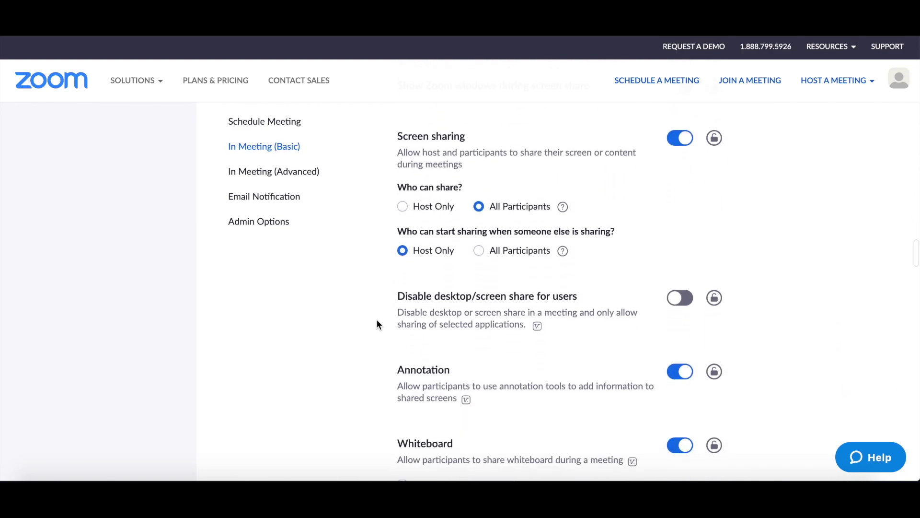
scroll(377, 325, "down", 12)
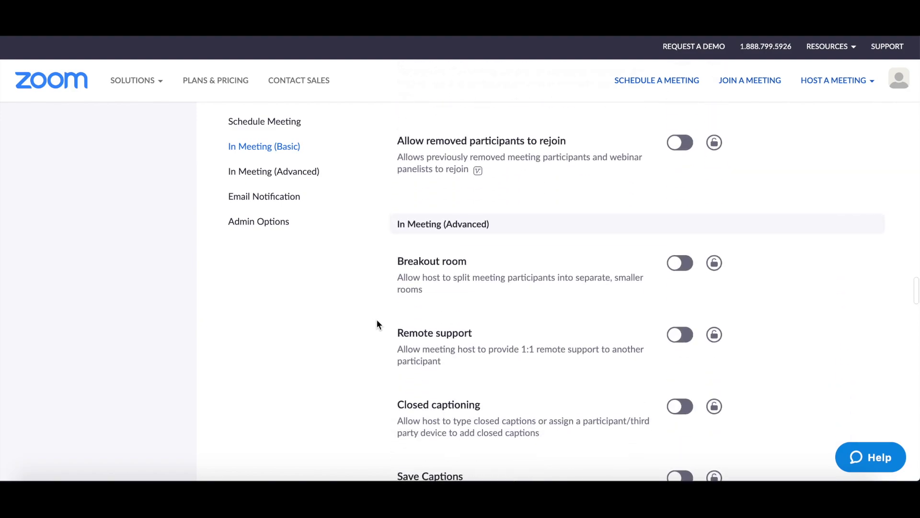
scroll(377, 324, "down", 12)
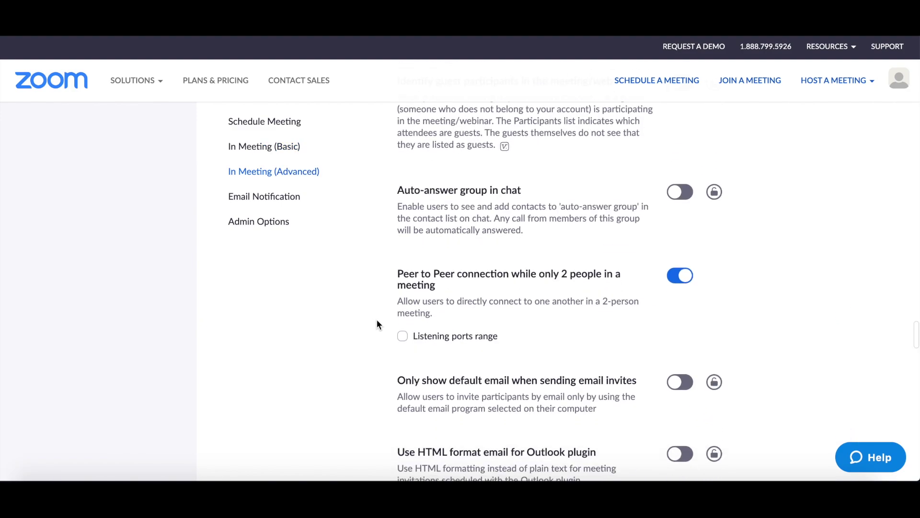
scroll(377, 320, "down", 4)
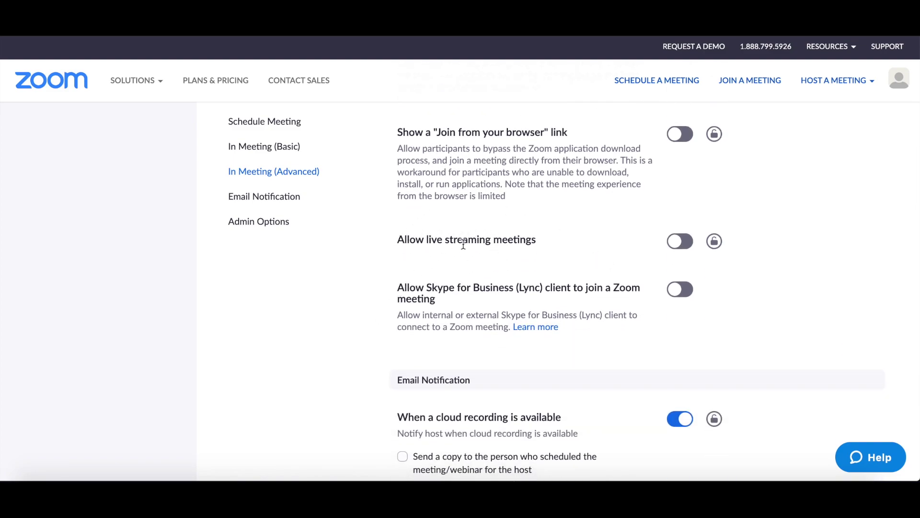
left_click(683, 243)
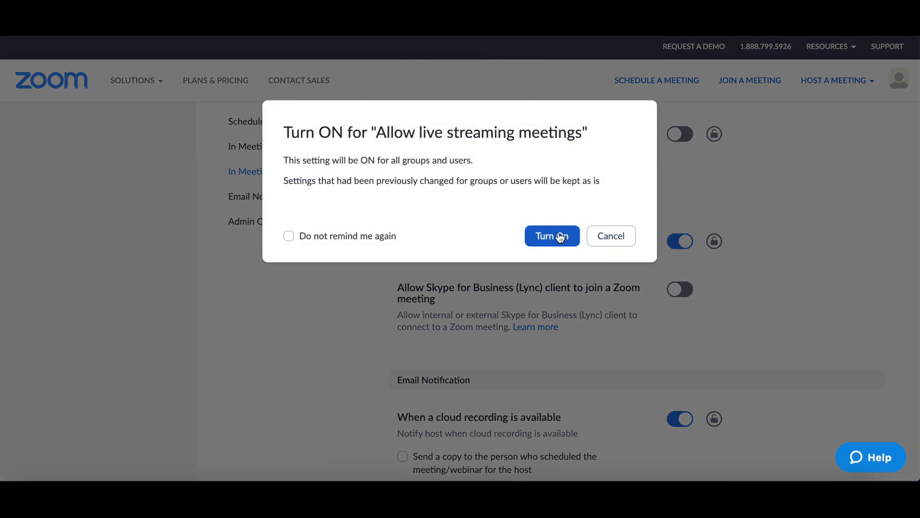
left_click(556, 235)
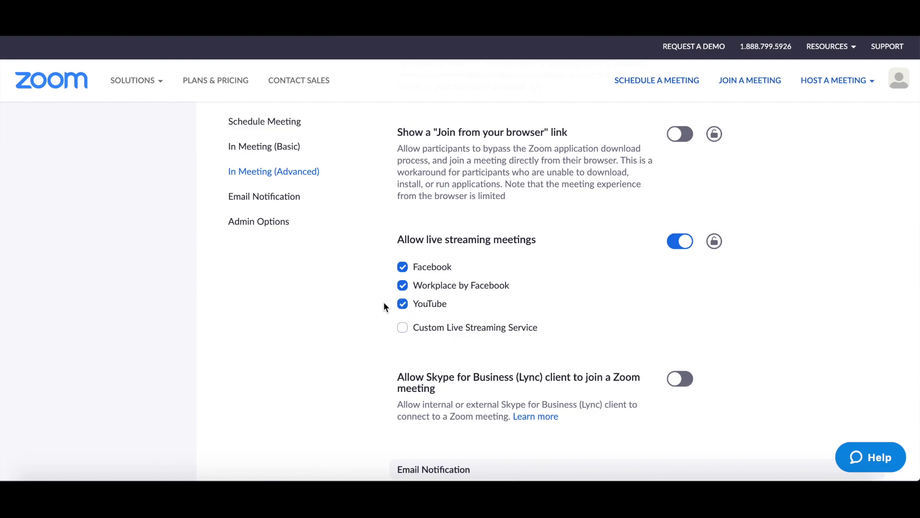
Review the In Meeting (Advanced) settings down to the live streaming option and its streaming services
left_click(262, 179)
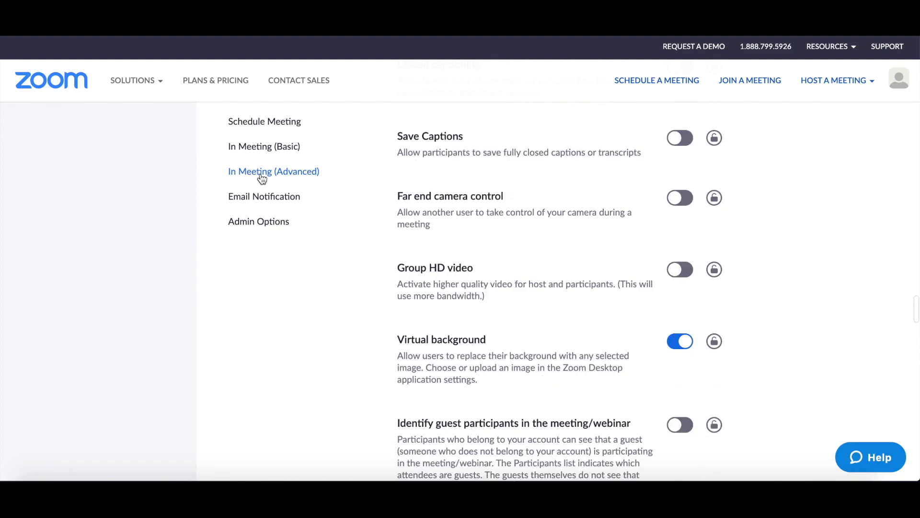
scroll(422, 282, "down", 15)
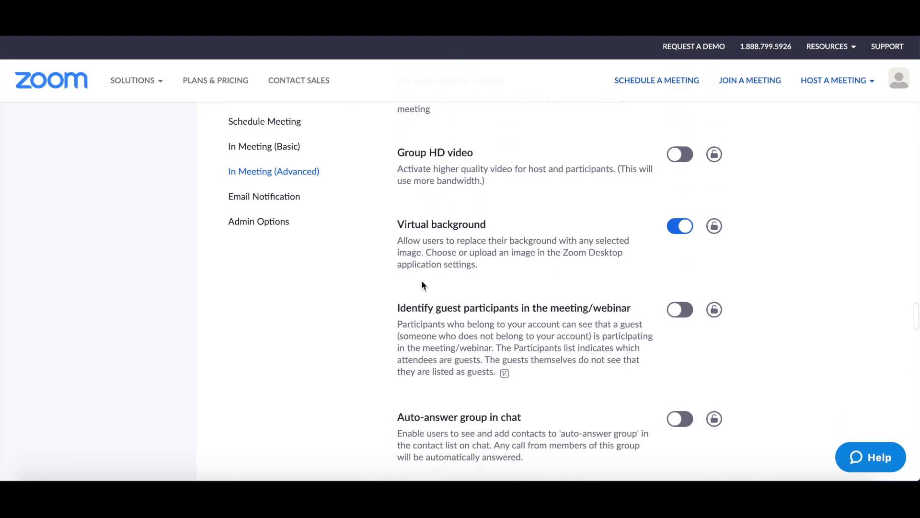
scroll(421, 280, "down", 7)
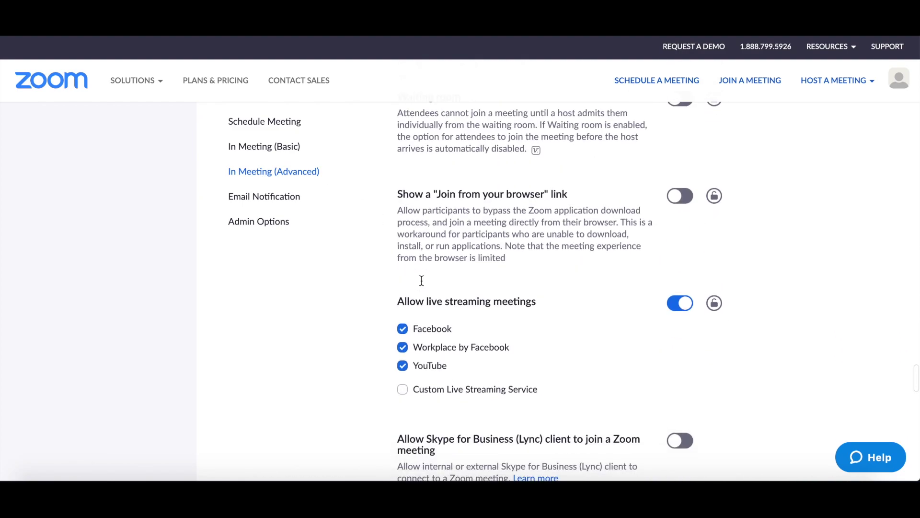
Switch to the Zoom desktop app and start today's 6:30 PM meeting with computer audio
mouse_move(147, 63)
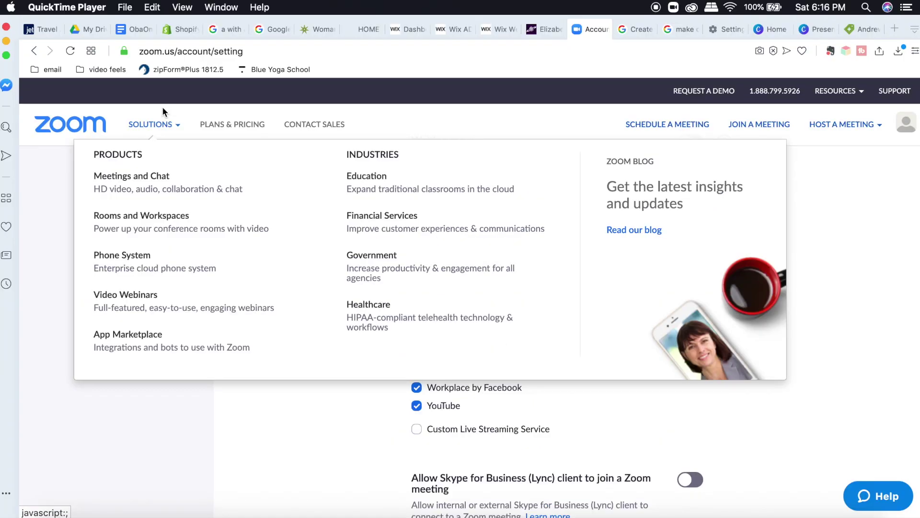
left_click(2, 378)
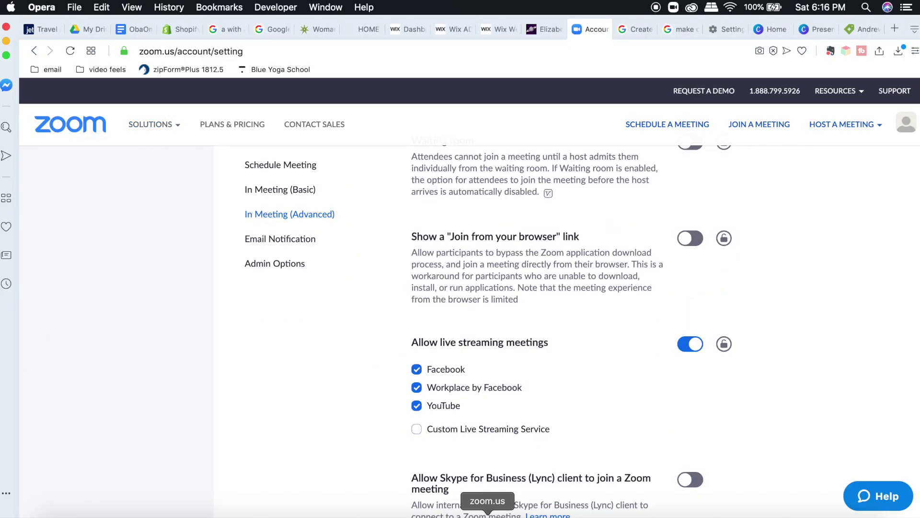
left_click(487, 514)
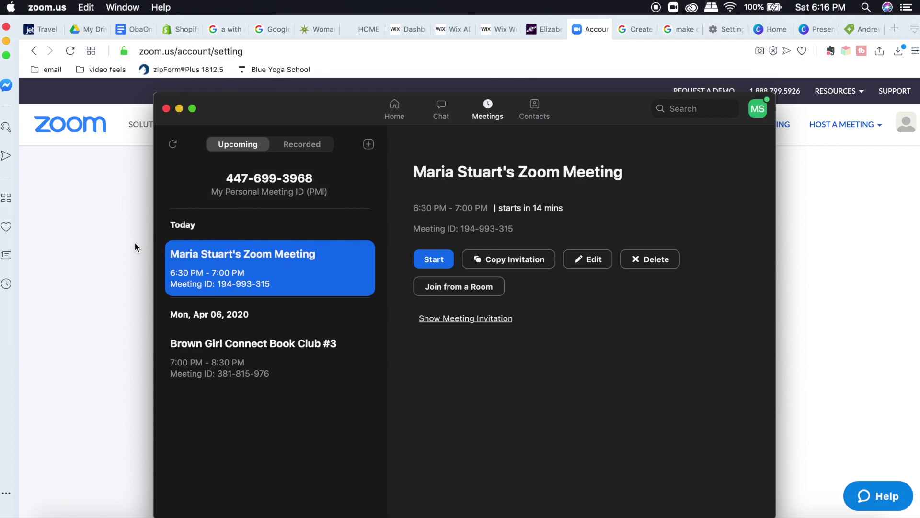
left_click(439, 260)
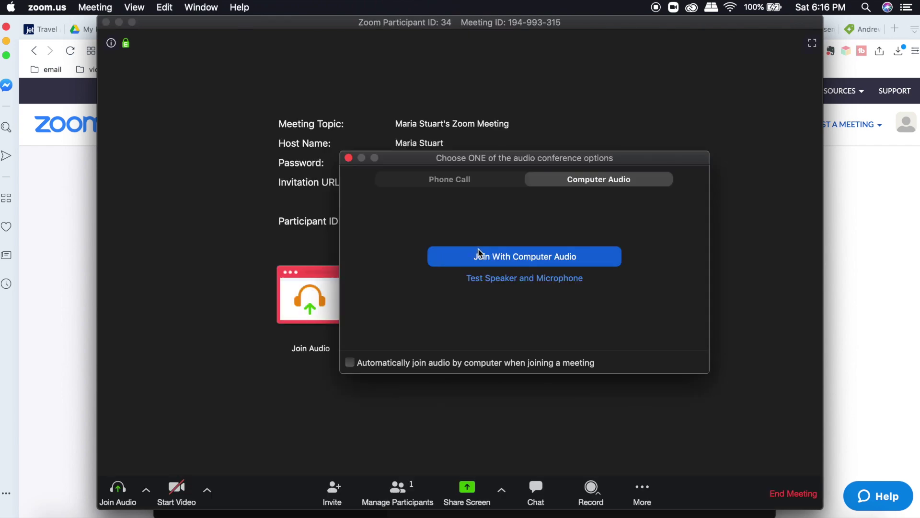
left_click(488, 263)
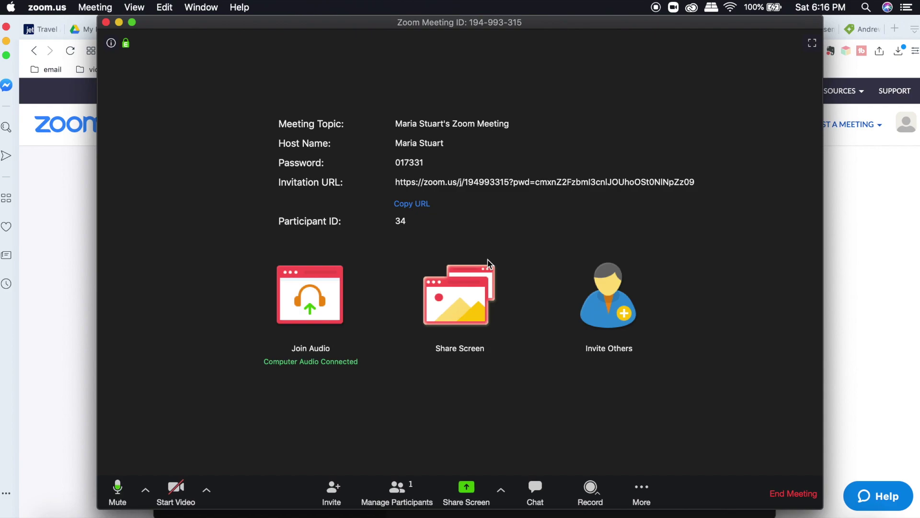
Check the meeting's audio connection options, leave them as they are, and start the camera video
left_click(310, 311)
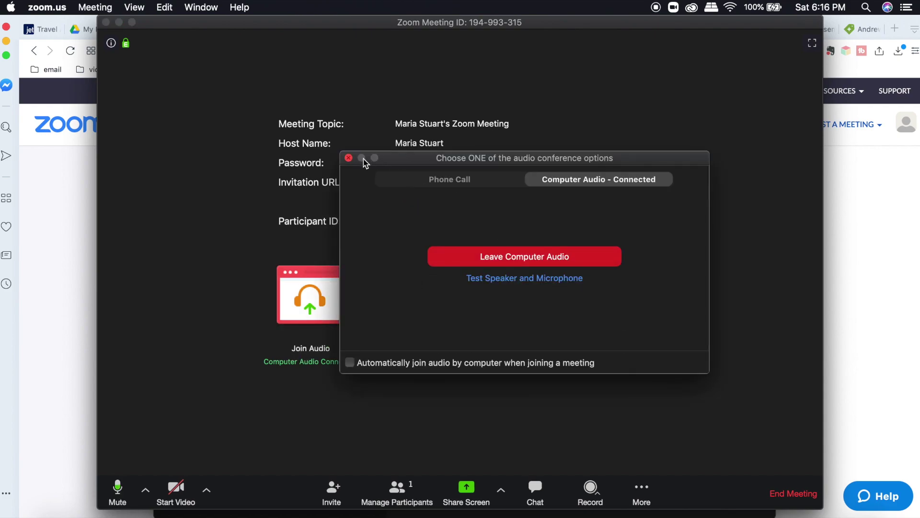
left_click(349, 158)
left_click(186, 492)
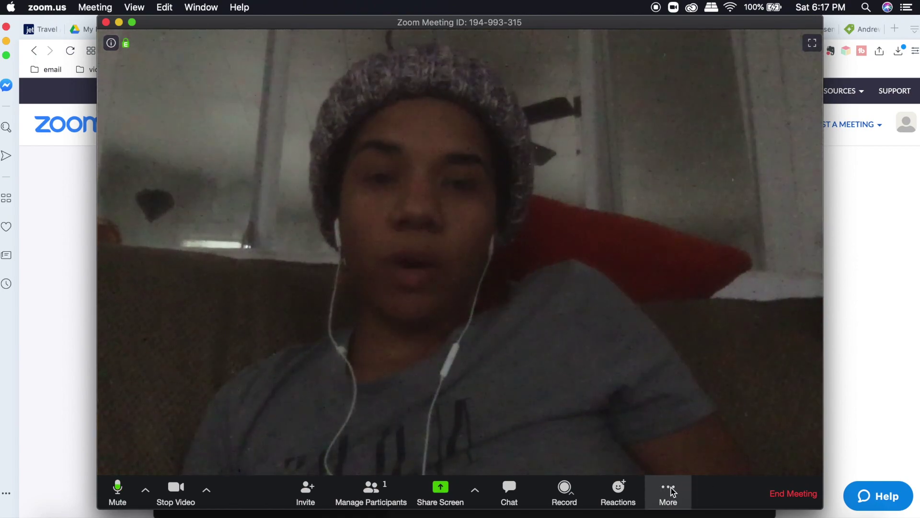
Choose to stream the meeting live on YouTube and connect it to the main SumKindaWndrful Google account rather than a brand account
left_click(671, 491)
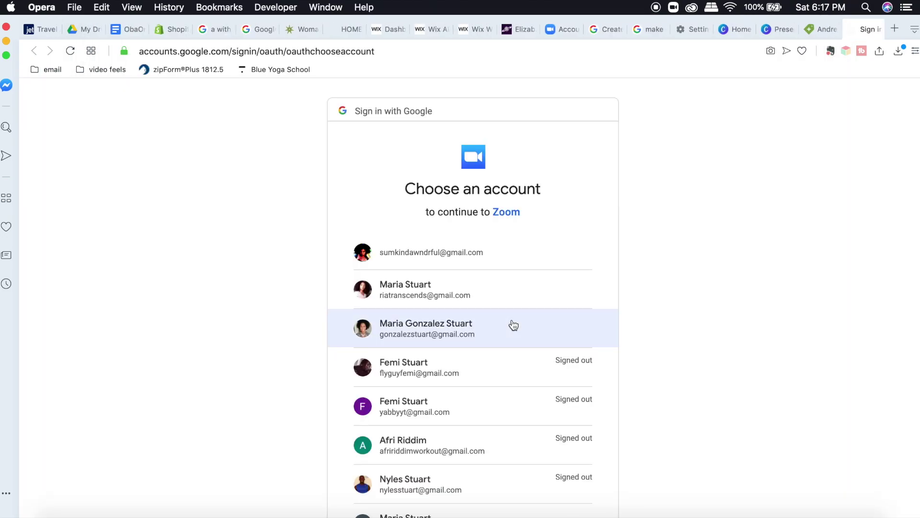
left_click(510, 255)
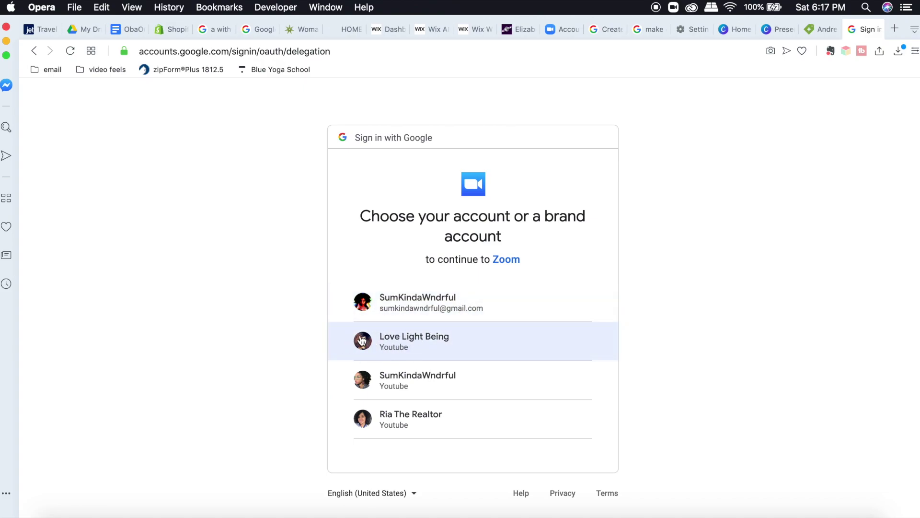
left_click(416, 301)
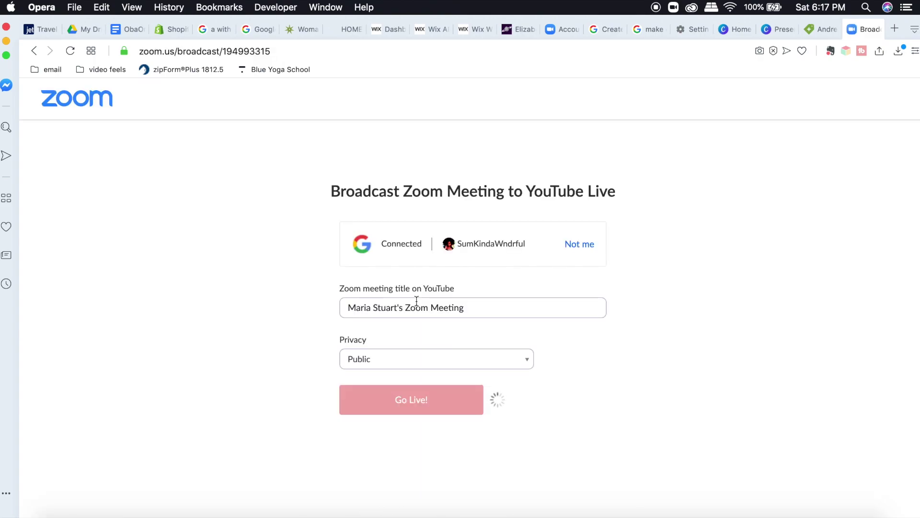
Set the YouTube broadcast's privacy to Unlisted and go live with the meeting
left_click(398, 361)
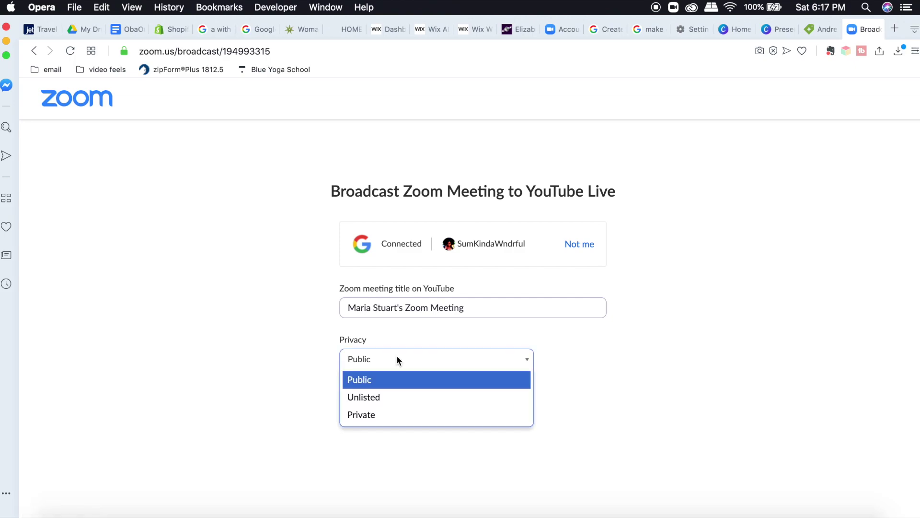
left_click(375, 401)
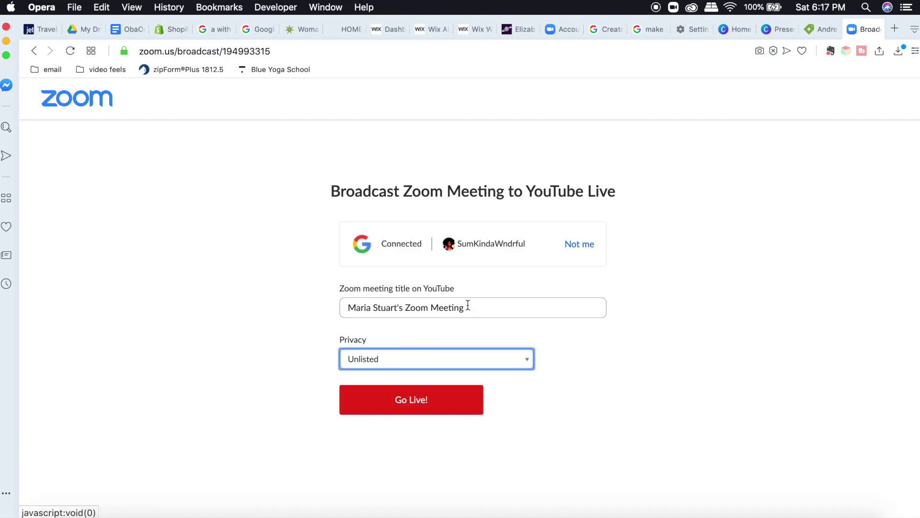
left_click(443, 365)
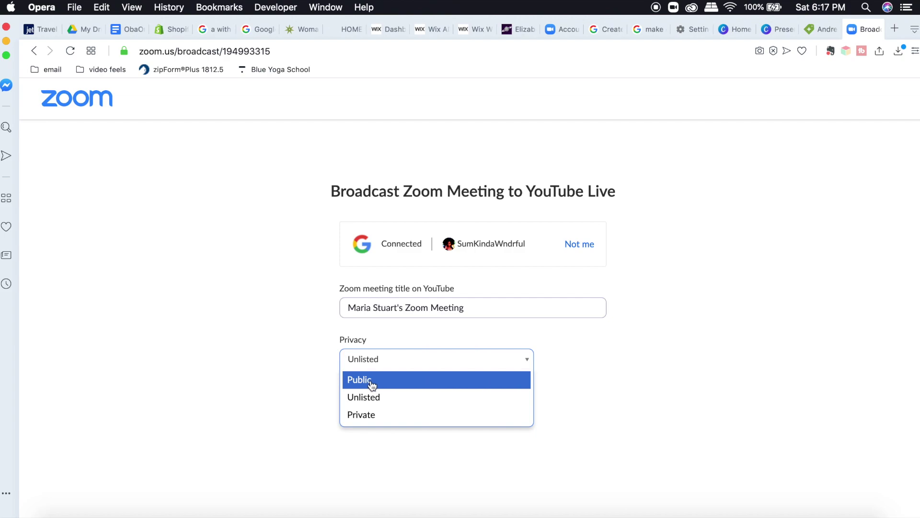
left_click(389, 400)
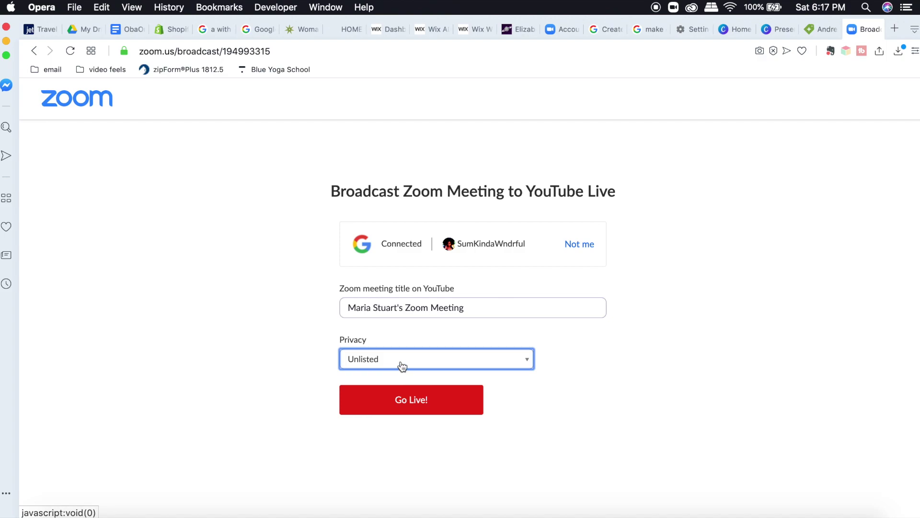
left_click(402, 404)
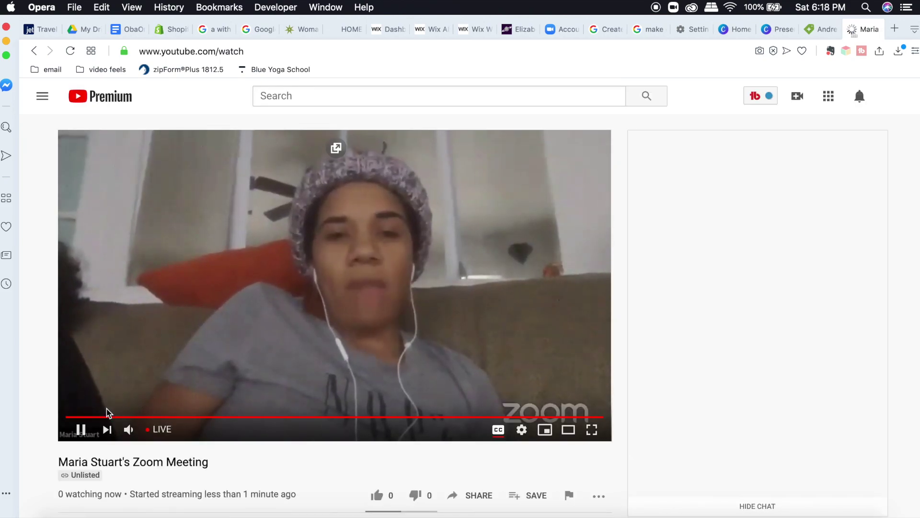
Pause playback of the live stream on its YouTube watch page and look over the stream details and live chat
left_click(81, 430)
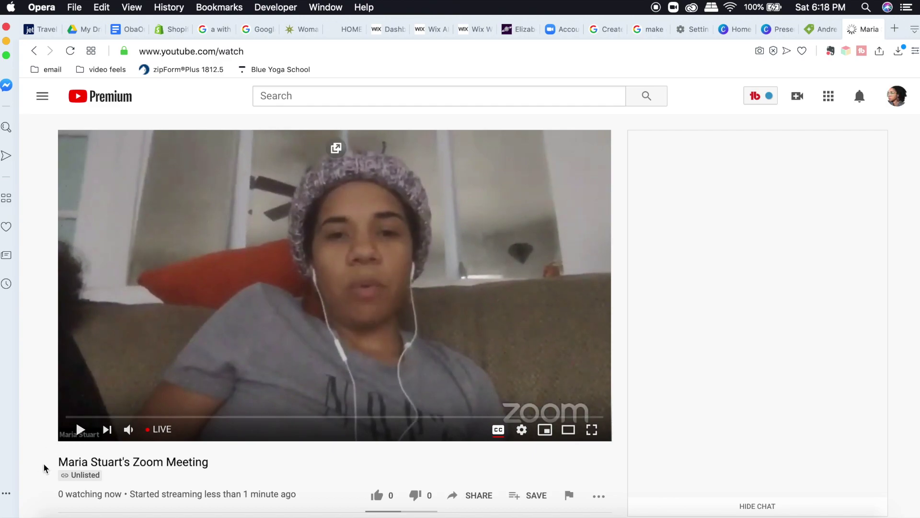
scroll(43, 467, "down", 2)
scroll(43, 467, "down", 4)
scroll(58, 461, "up", 4)
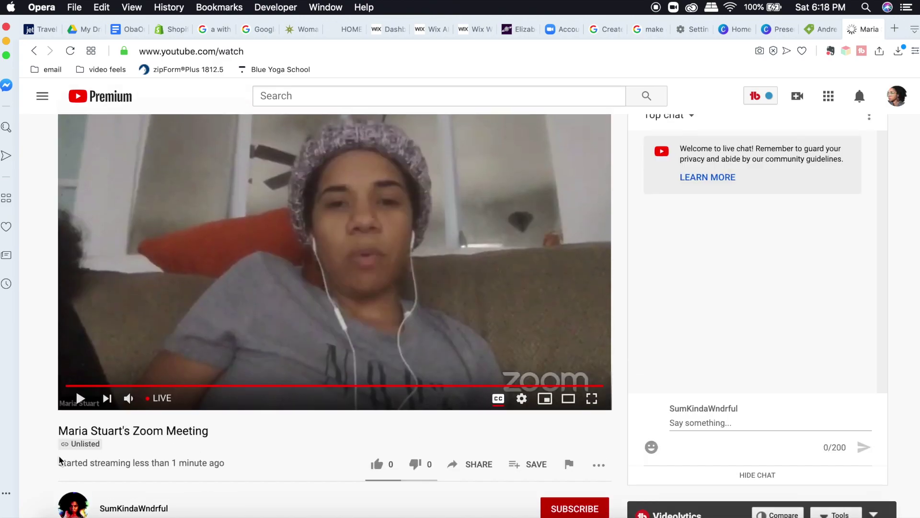
scroll(805, 236, "up", 2)
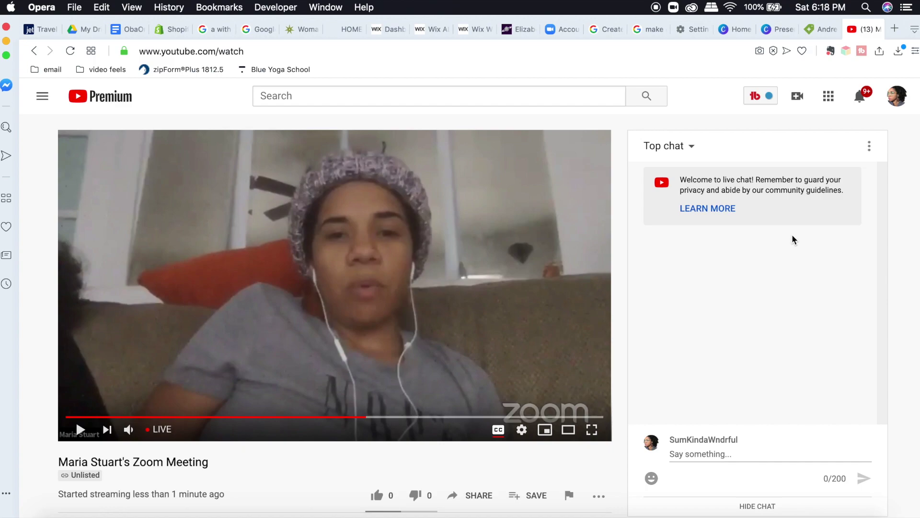
scroll(896, 205, "down", 2)
scroll(896, 205, "up", 2)
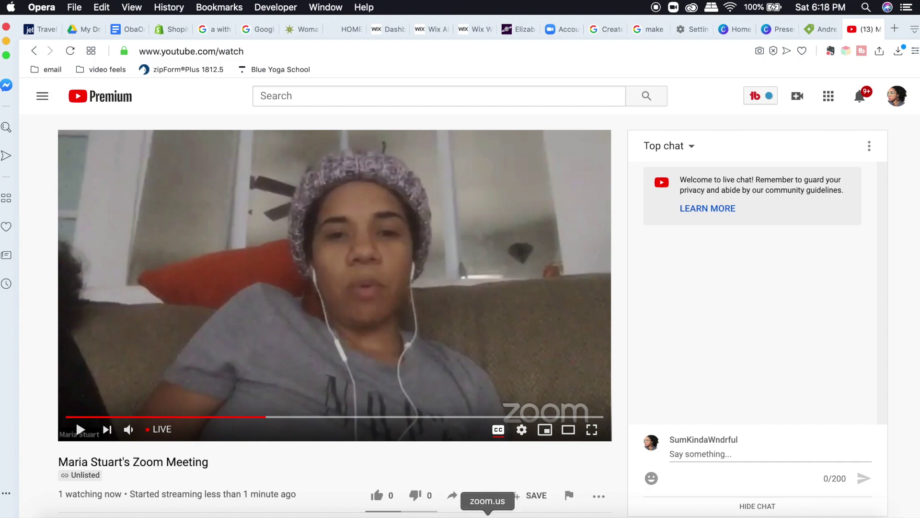
Switch to the Zoom meeting to check its live-on-YouTube indicator, and return to the stream's watch page in Opera
left_click(481, 512)
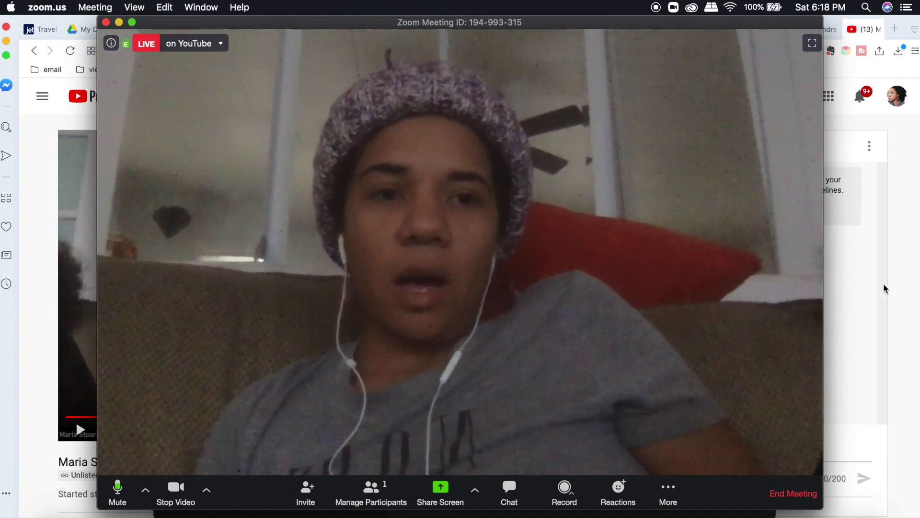
left_click(915, 291)
scroll(574, 359, "down", 5)
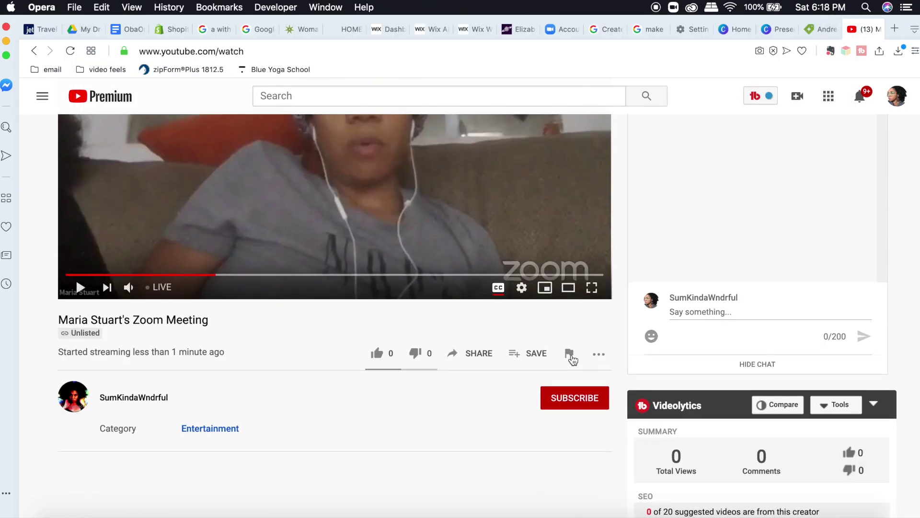
scroll(432, 360, "up", 1)
scroll(331, 361, "up", 5)
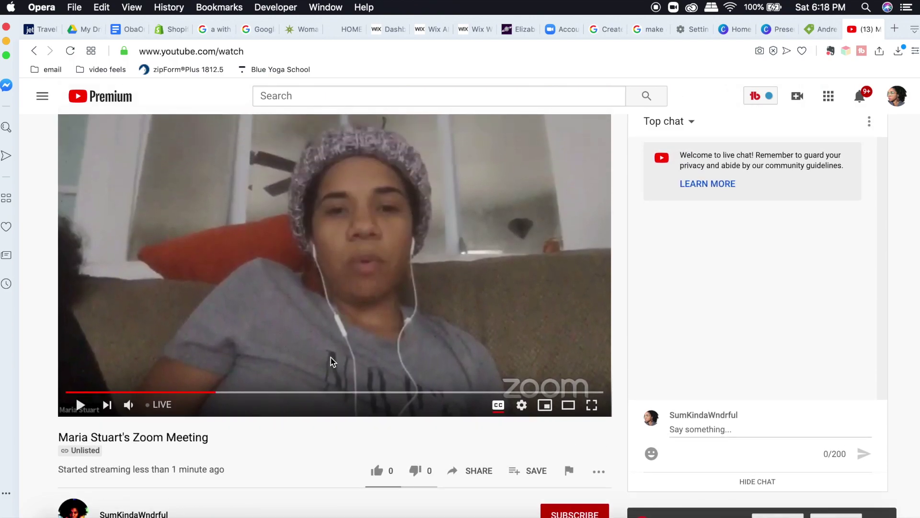
Show the full web address of the unlisted stream and review the watch page it links to
left_click(361, 45)
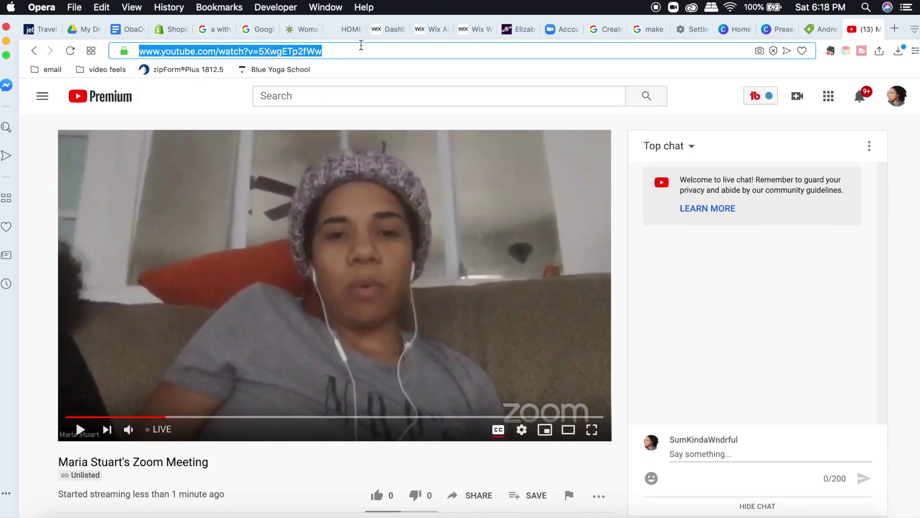
left_click(347, 51)
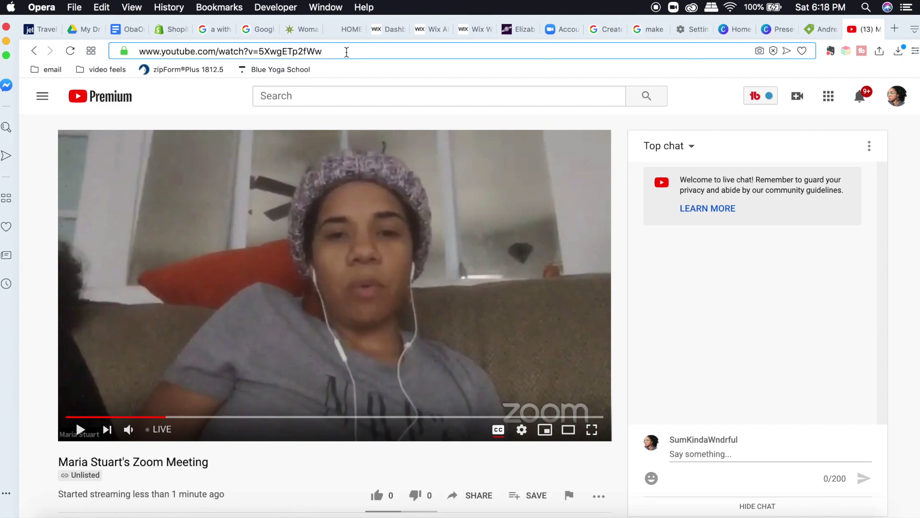
mouse_move(344, 52)
left_mouse_down()
mouse_move(167, 42)
mouse_move(141, 53)
mouse_move(196, 52)
mouse_move(140, 53)
mouse_move(332, 56)
left_mouse_up()
scroll(36, 387, "down", 5)
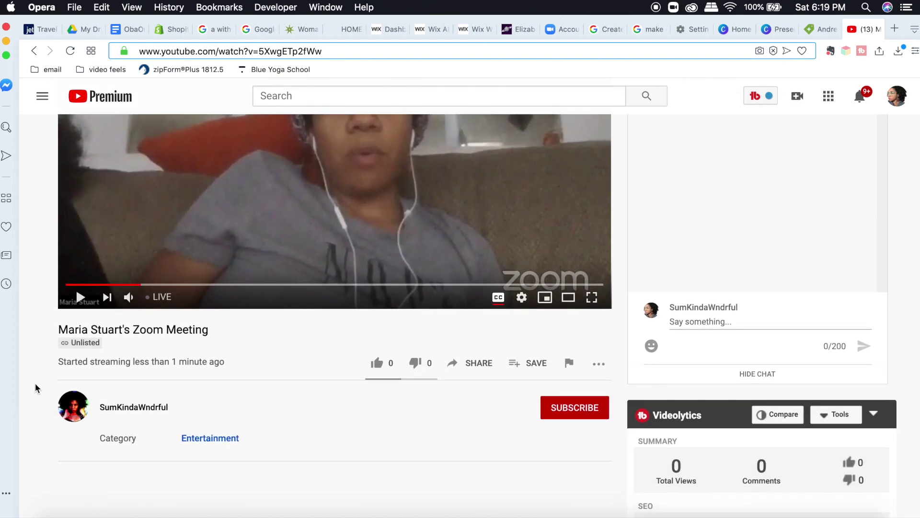
scroll(36, 384, "up", 1)
scroll(36, 384, "up", 1)
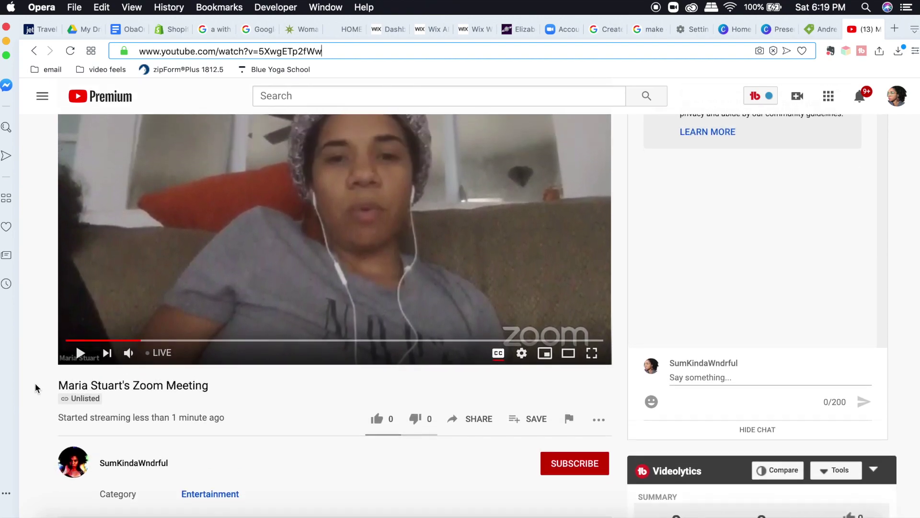
scroll(36, 383, "up", 2)
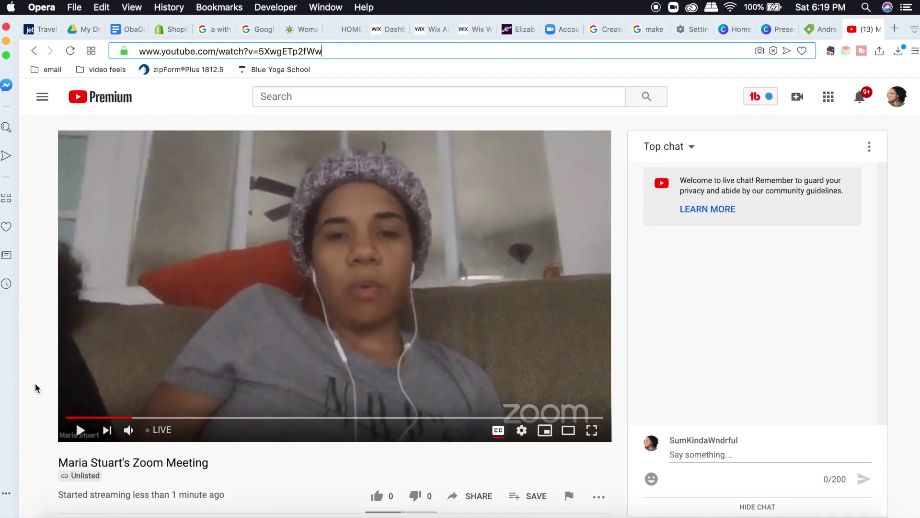